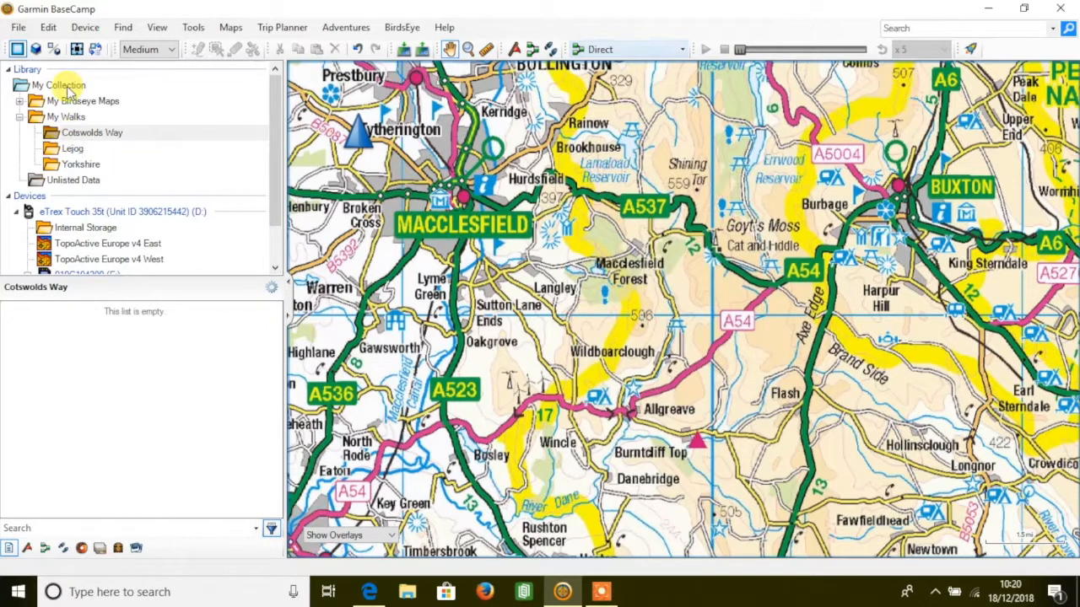
Try to import Hardmoors_50_2019.gpx from Downloaded Routes and Tracks into the Yorkshire list.
click(74, 165)
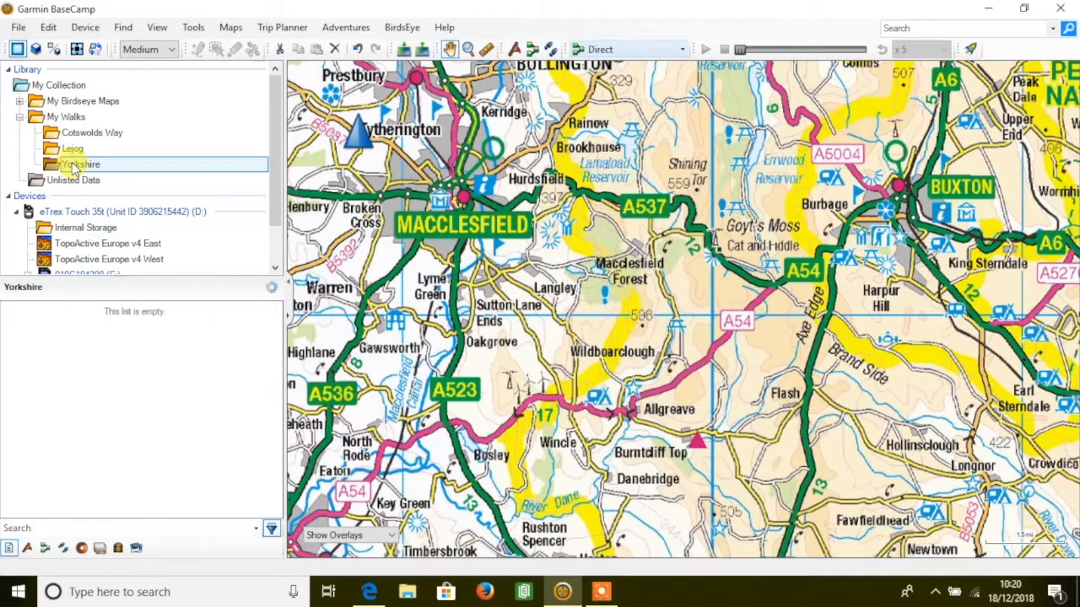
click(18, 28)
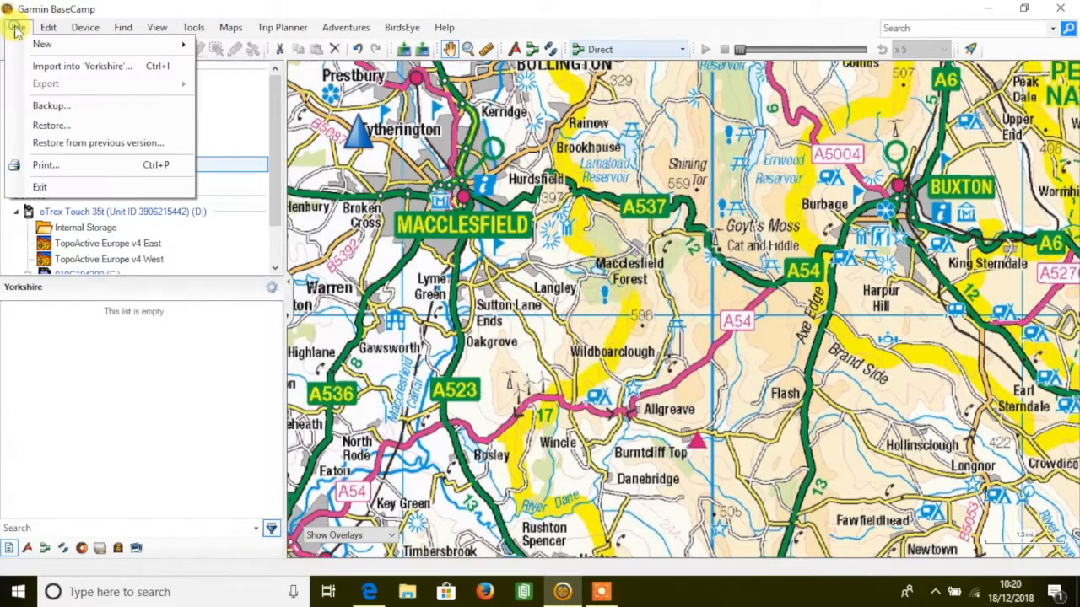
click(50, 67)
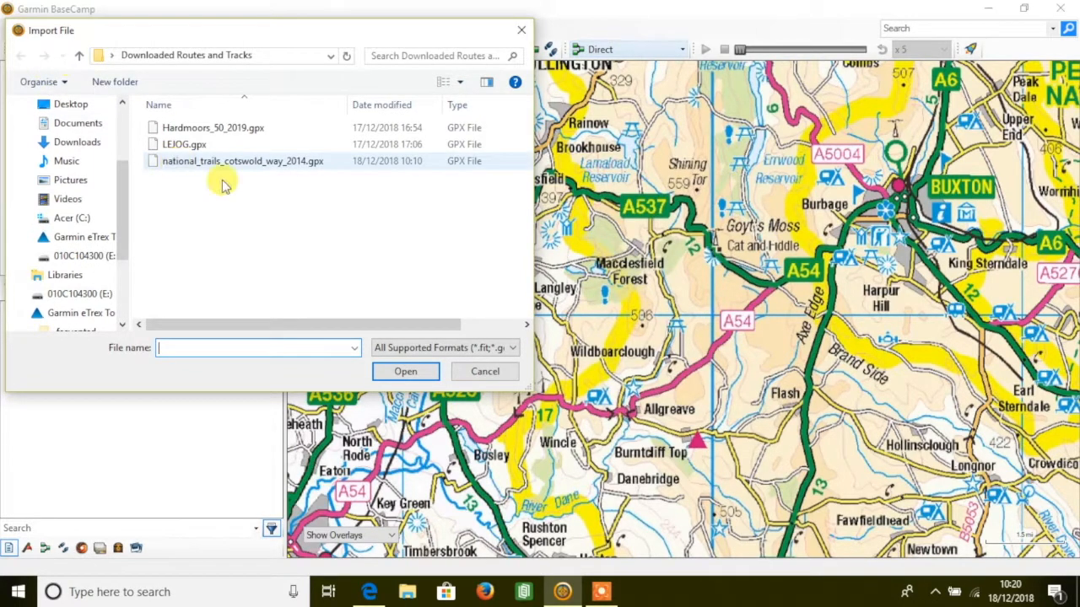
click(211, 128)
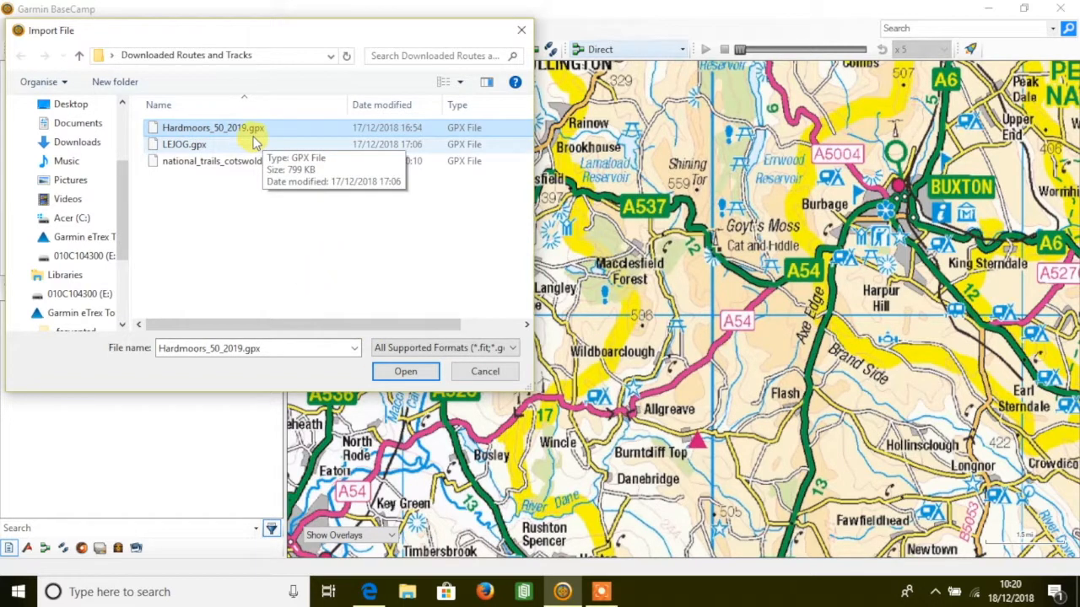
click(382, 378)
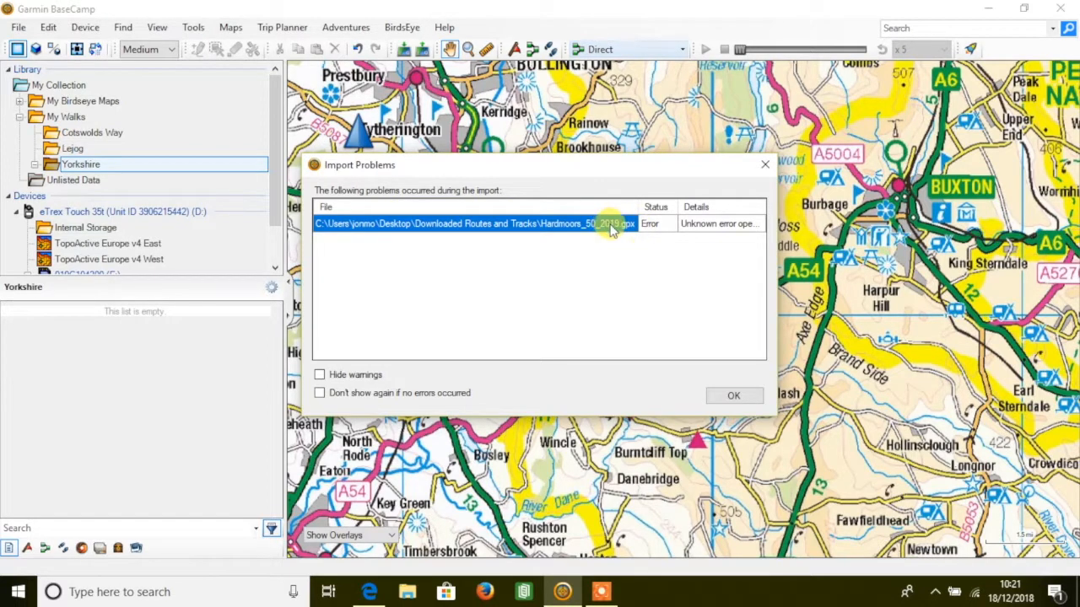
click(734, 396)
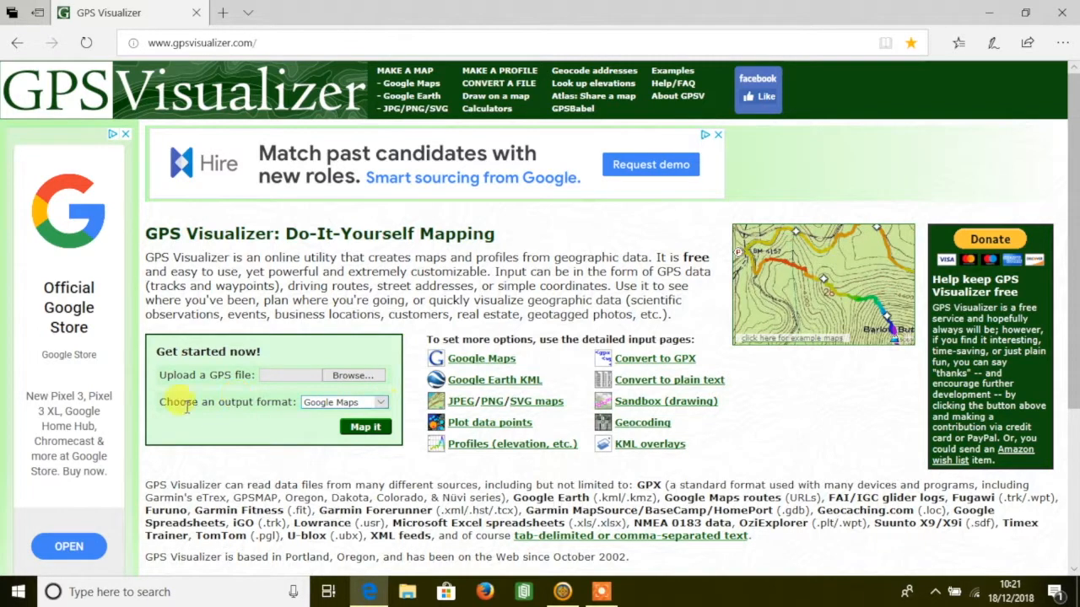
In GPS Visualizer, set the output format to GPX file and choose Hardmoors_50_2019.gpx for upload.
click(375, 405)
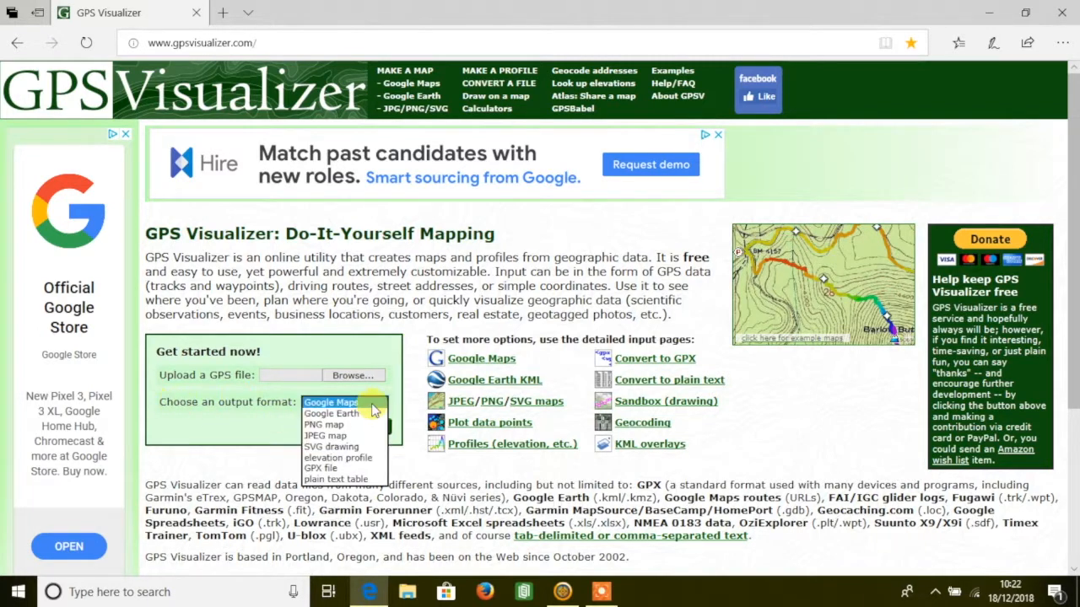
click(331, 469)
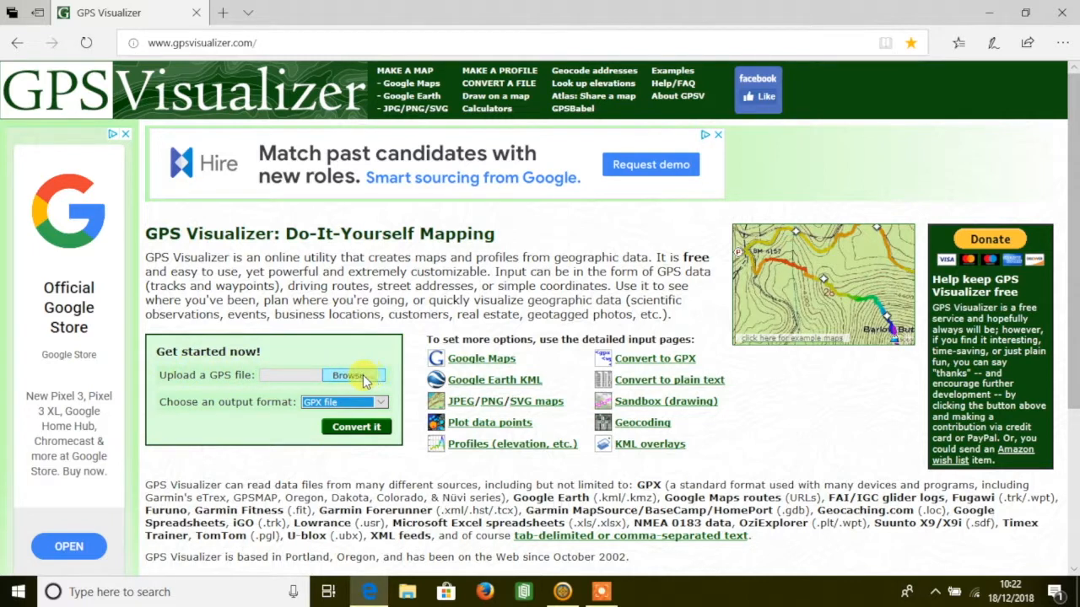
click(362, 378)
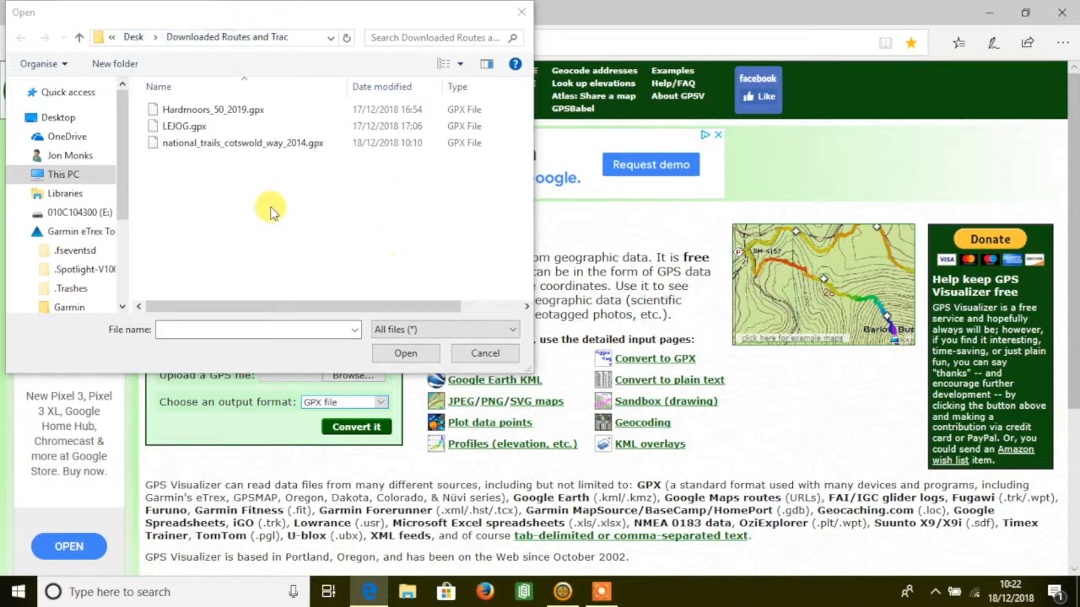
click(219, 205)
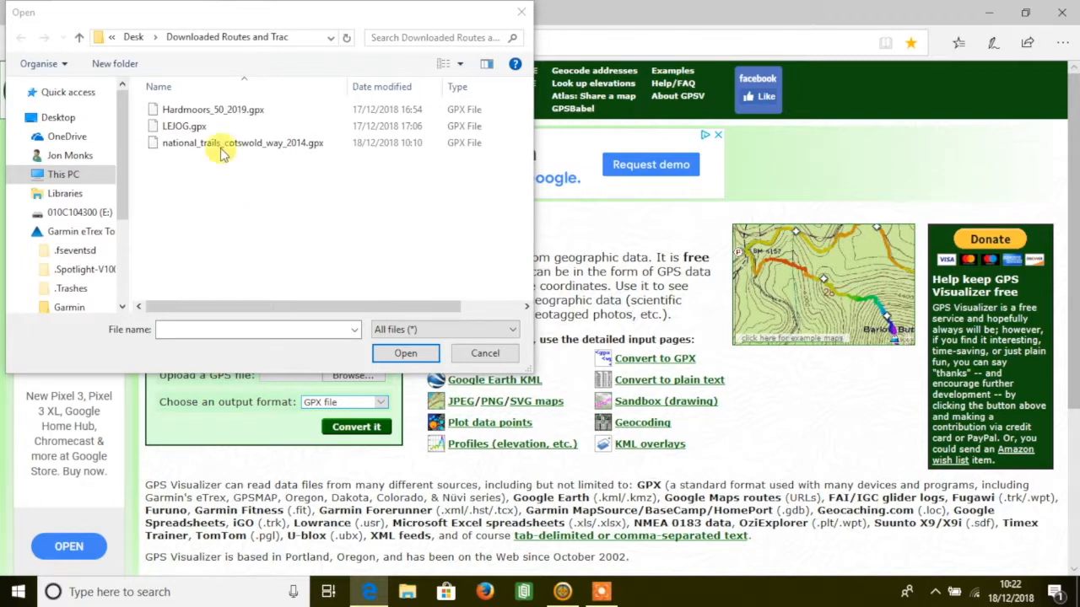
click(215, 110)
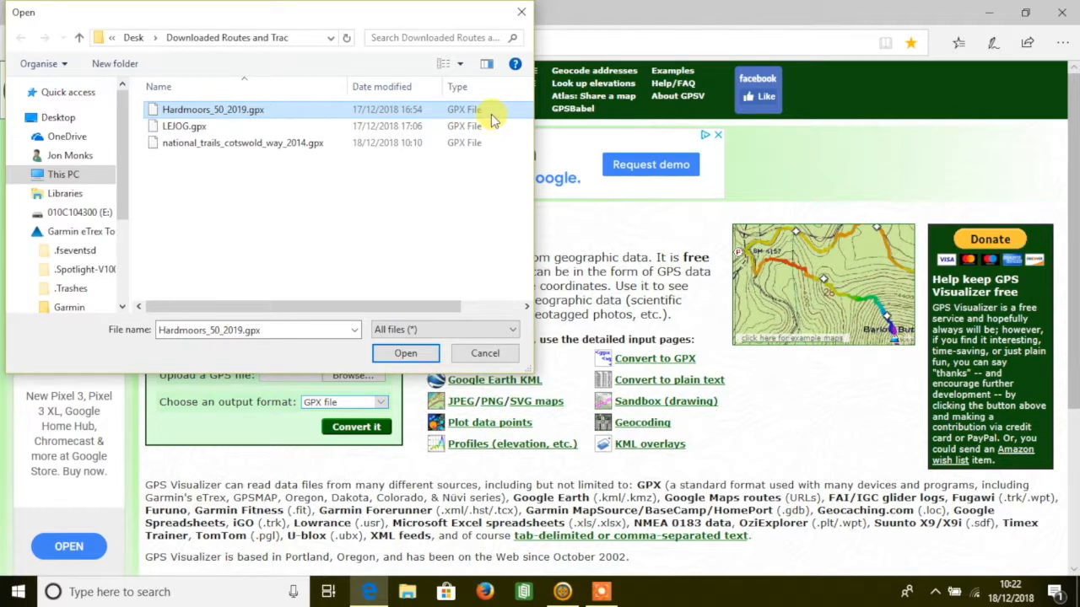
click(407, 354)
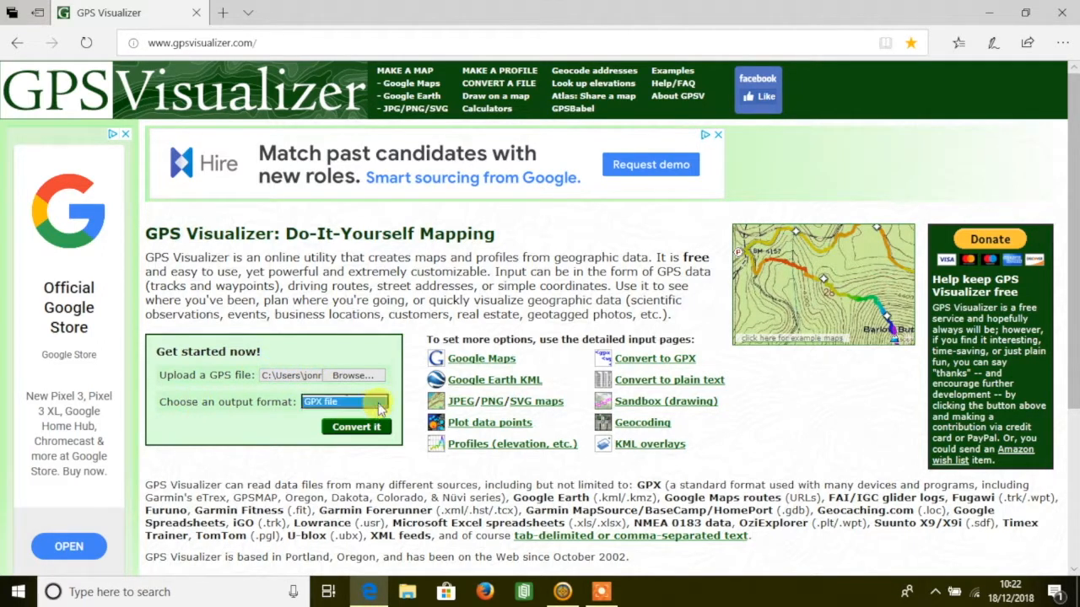
Keep GPX file as the output format and convert the chosen track file.
click(373, 407)
click(339, 403)
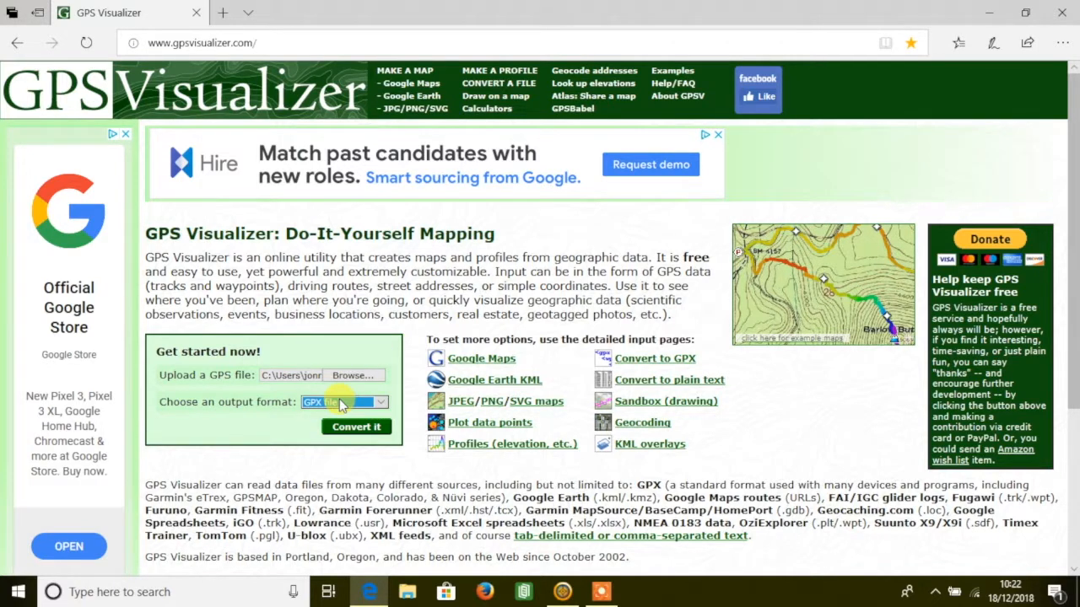
click(382, 430)
click(358, 427)
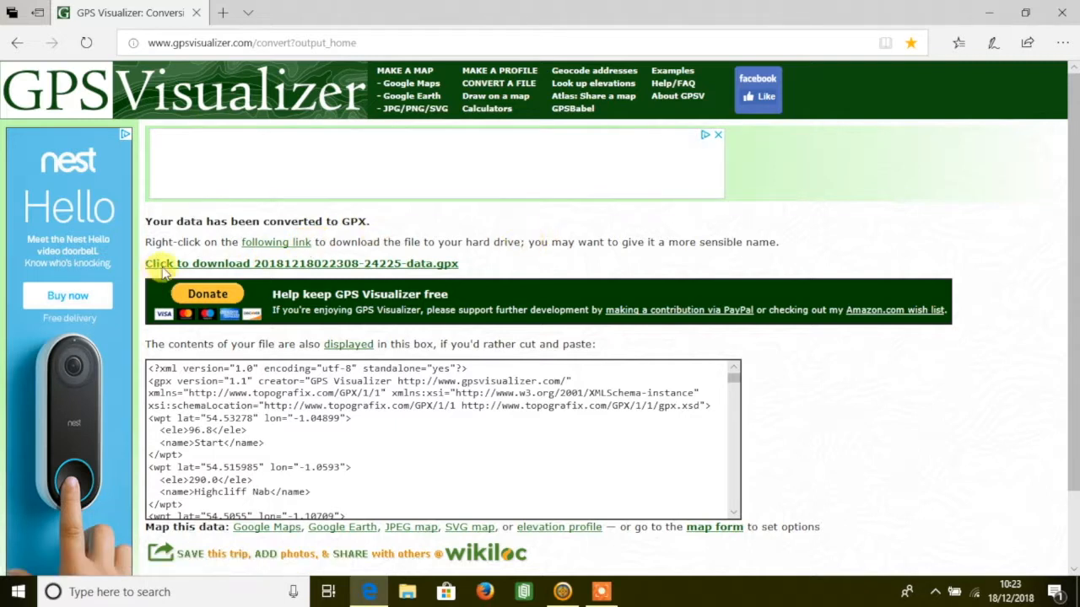
Save the converted download as Hardmoor_50_2019_2.gpx in the Downloaded Routes and Tracks folder.
right_click(325, 264)
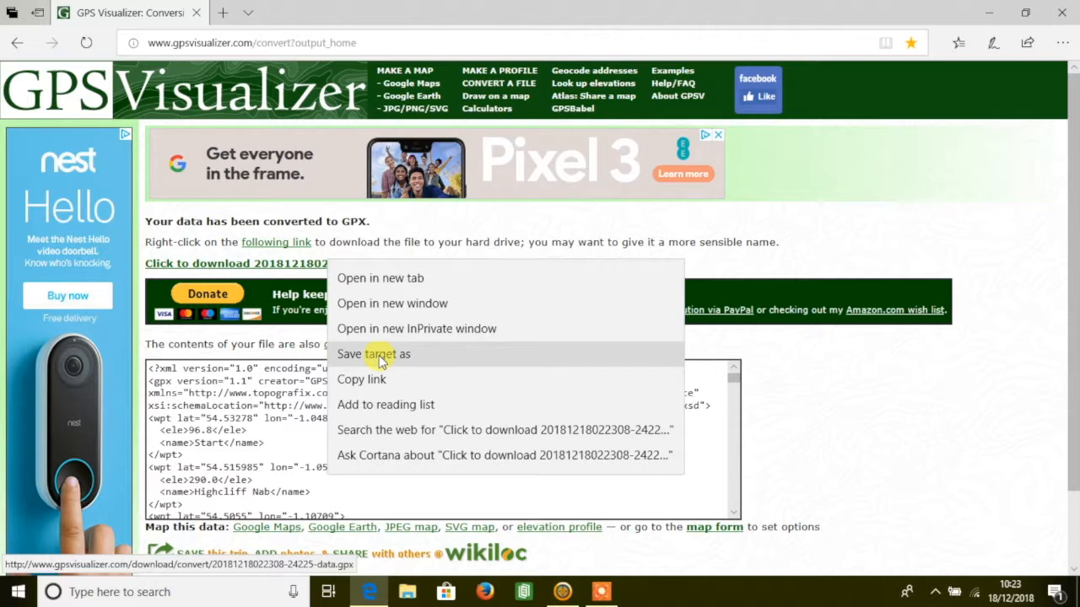
click(378, 355)
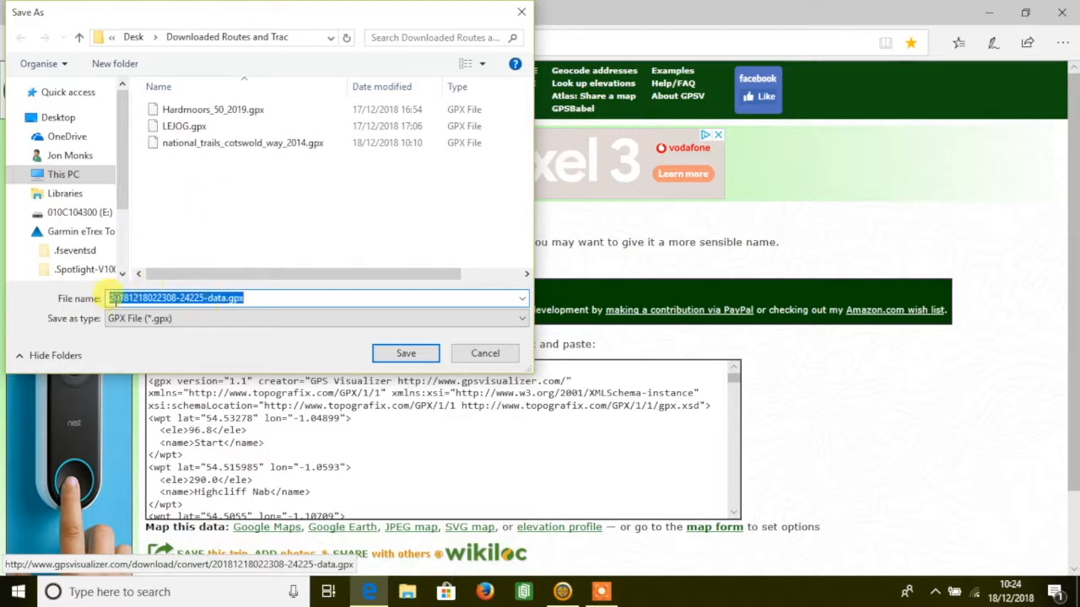
drag(226, 297, 79, 297)
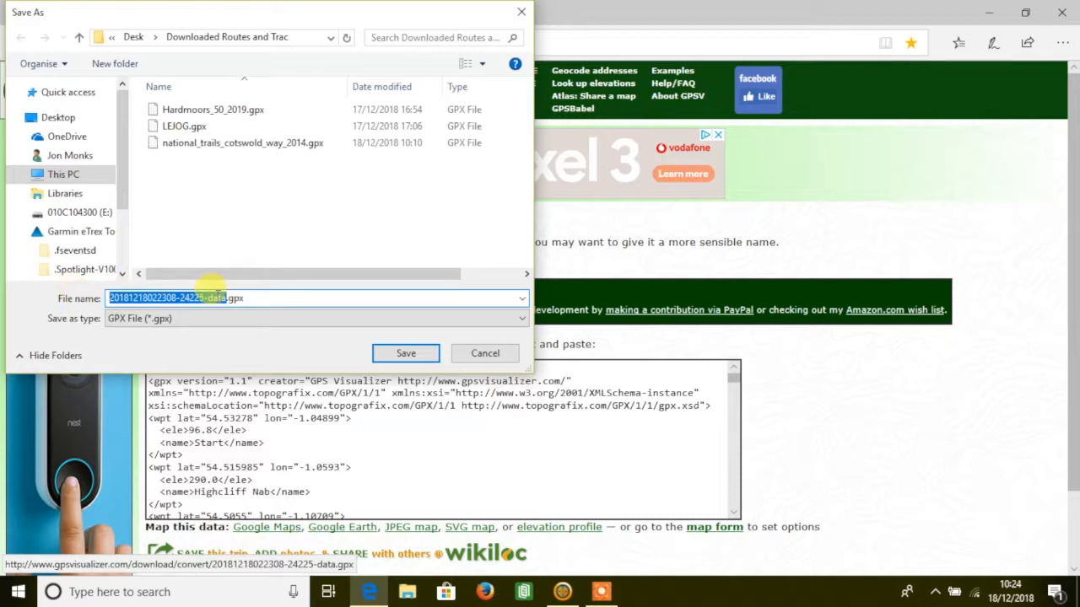
key(BackSpace)
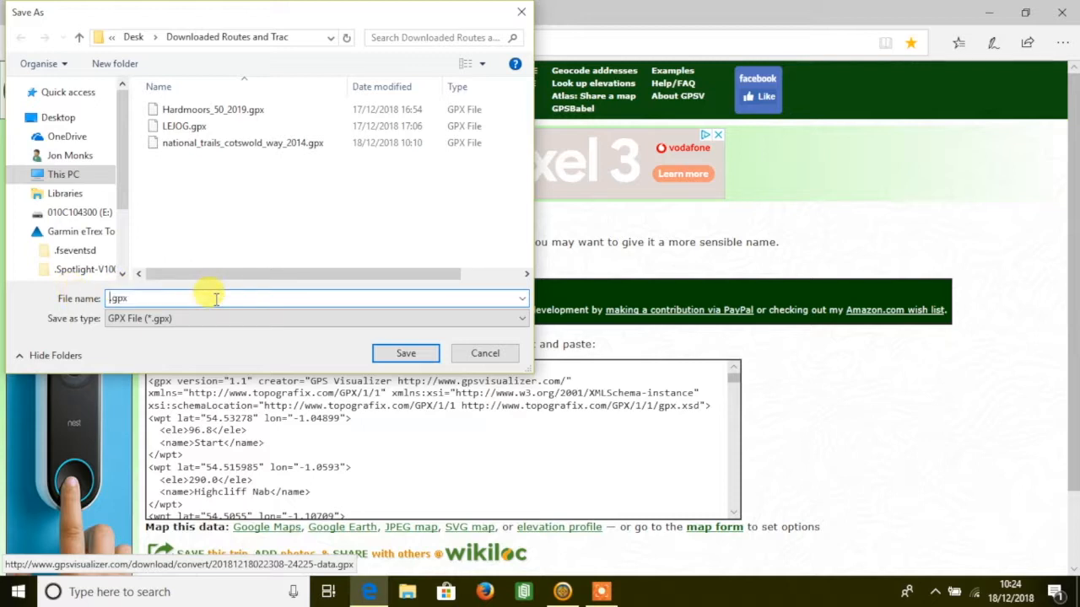
text(Hardmoo)
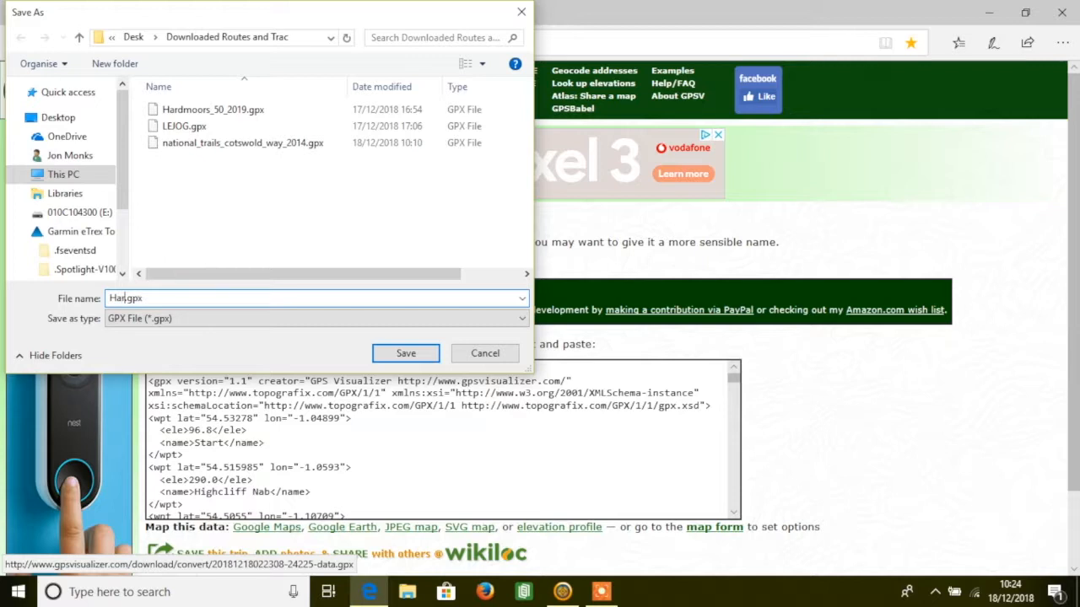
text(r)
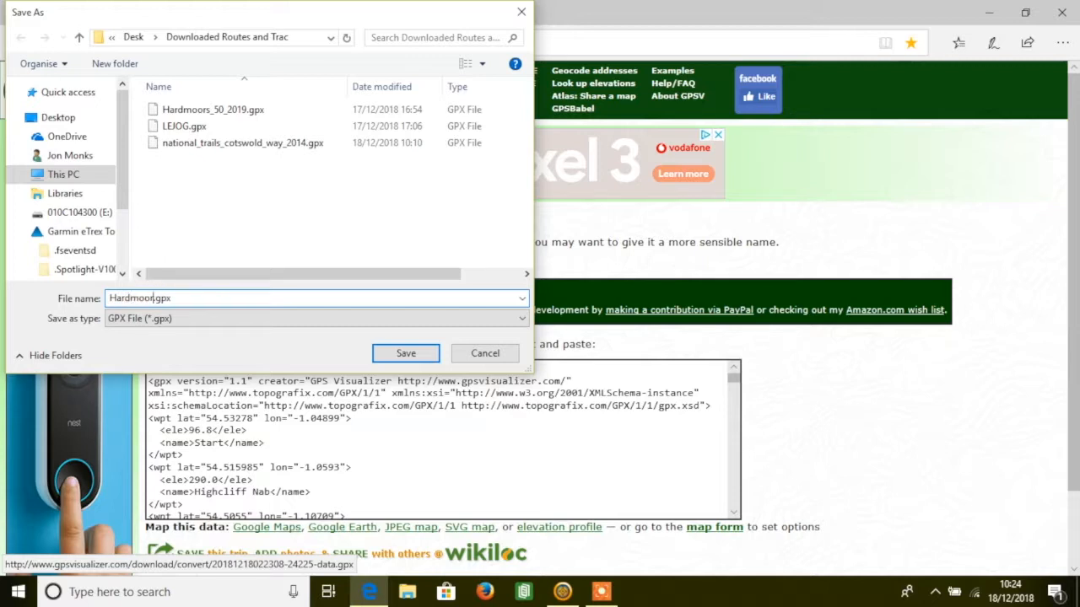
text(_50_2019_2)
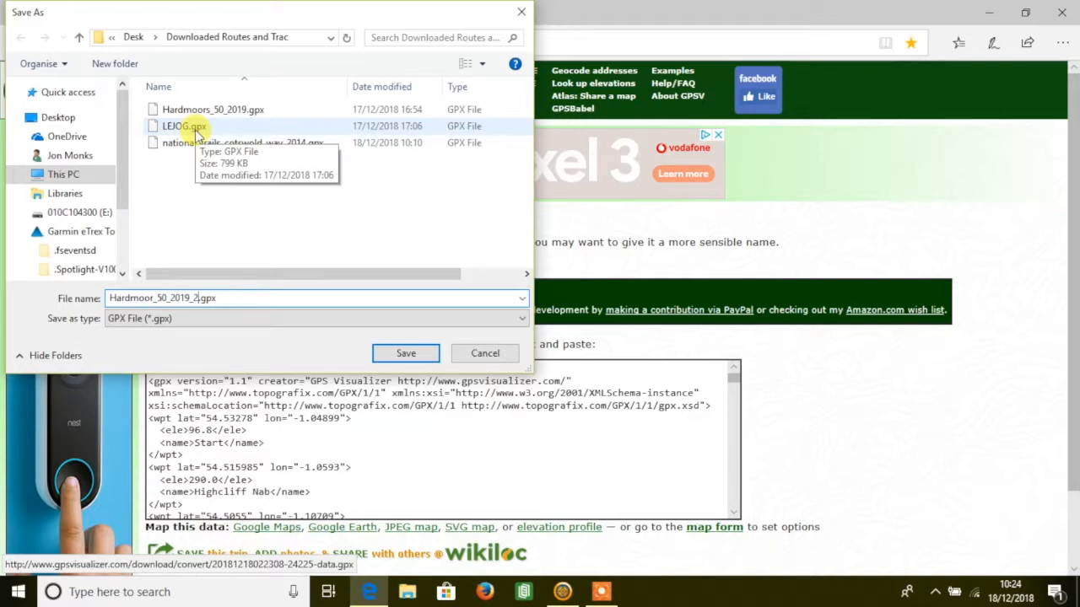
click(429, 354)
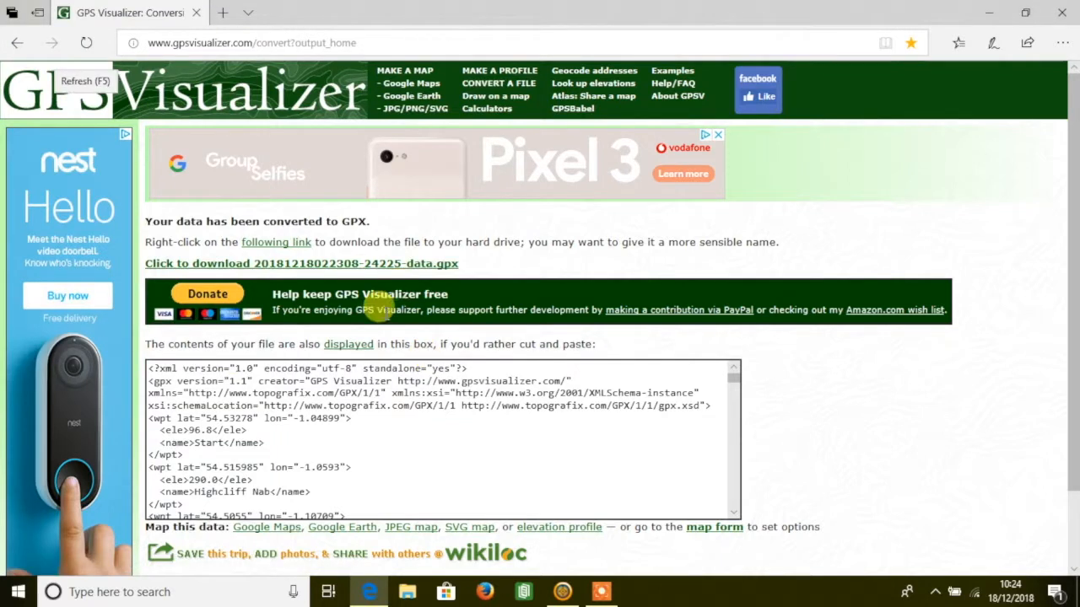
Switch to Garmin BaseCamp and import Hardmoor_50_2019_2.gpx into the Yorkshire list.
click(563, 592)
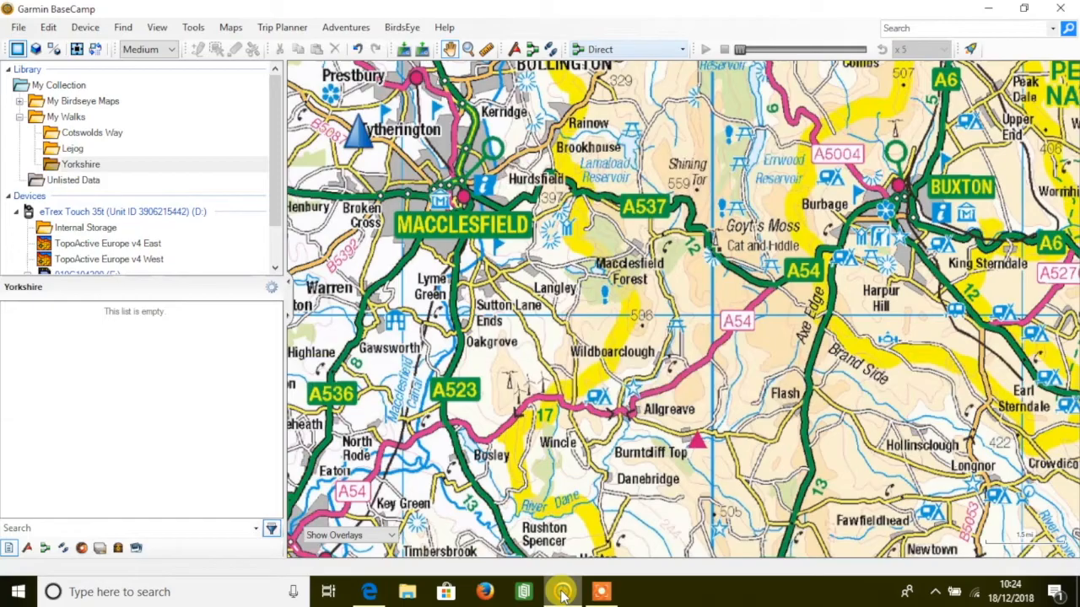
click(74, 166)
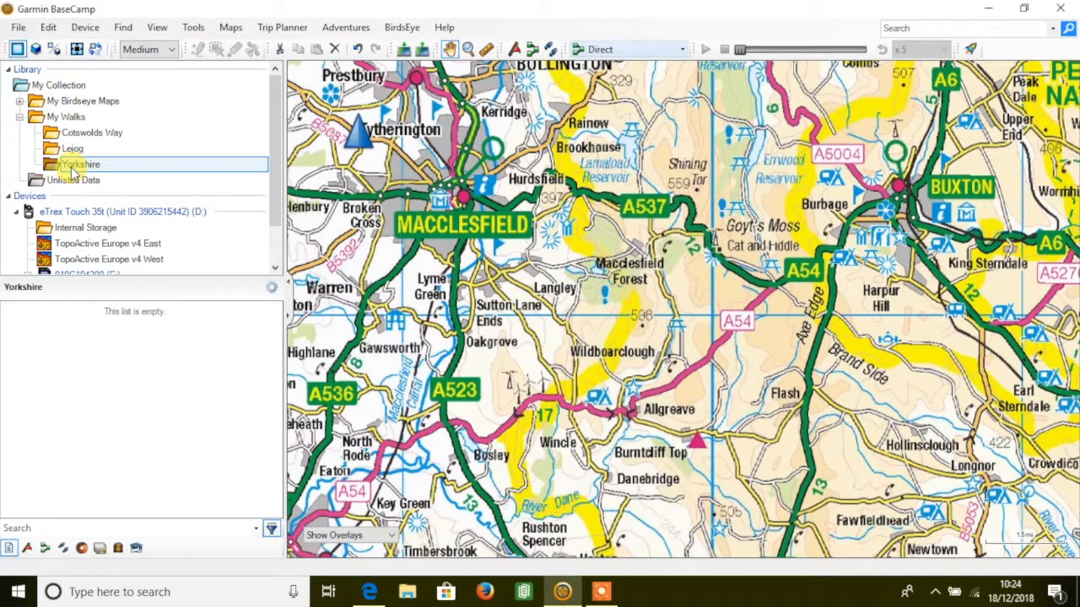
key(Caps_Lock)
click(20, 28)
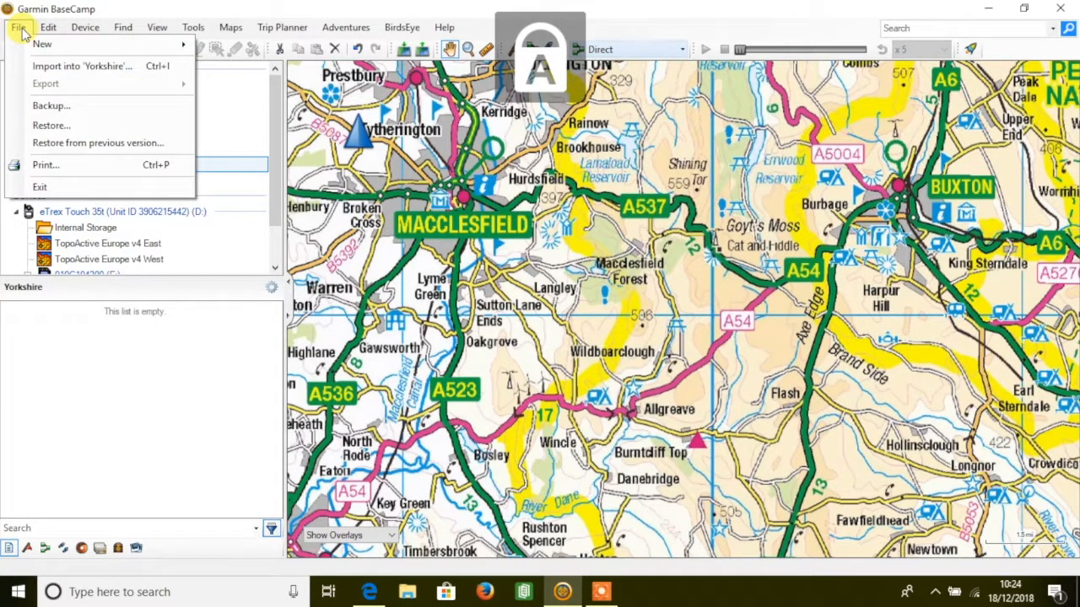
click(70, 67)
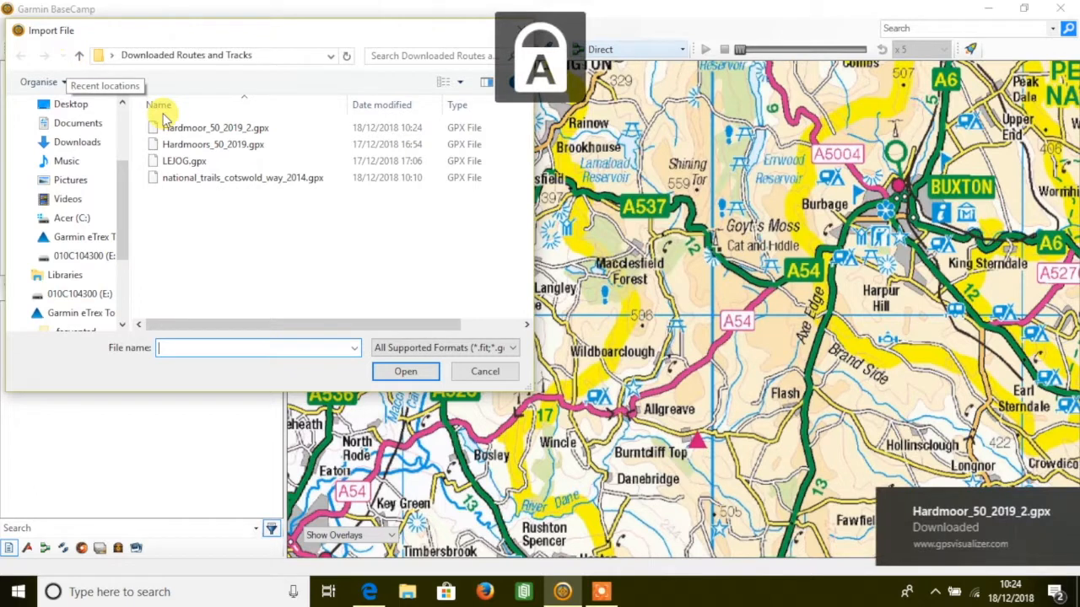
click(217, 128)
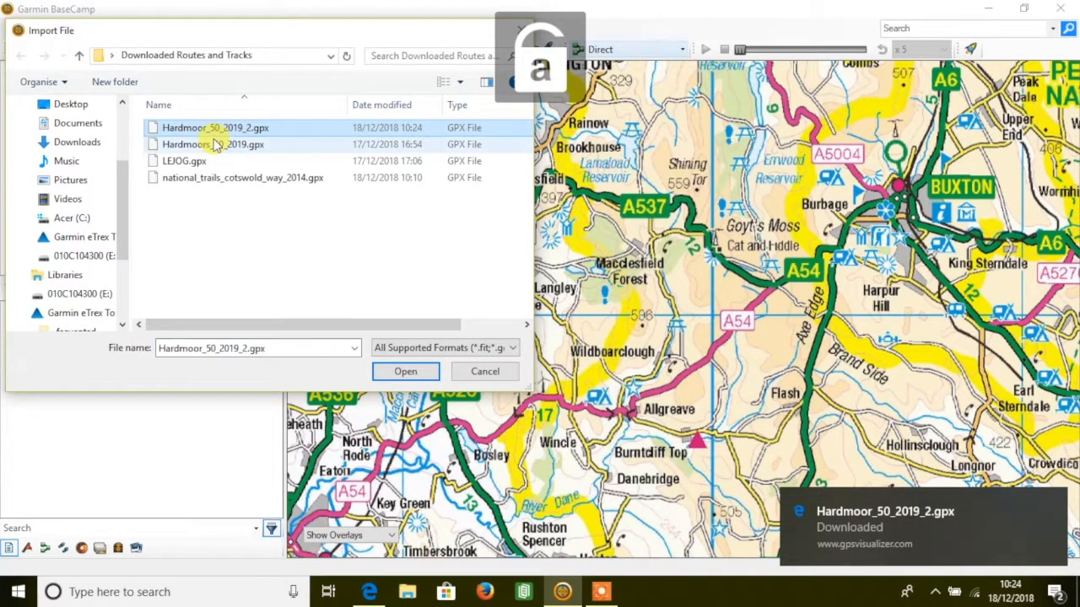
click(403, 370)
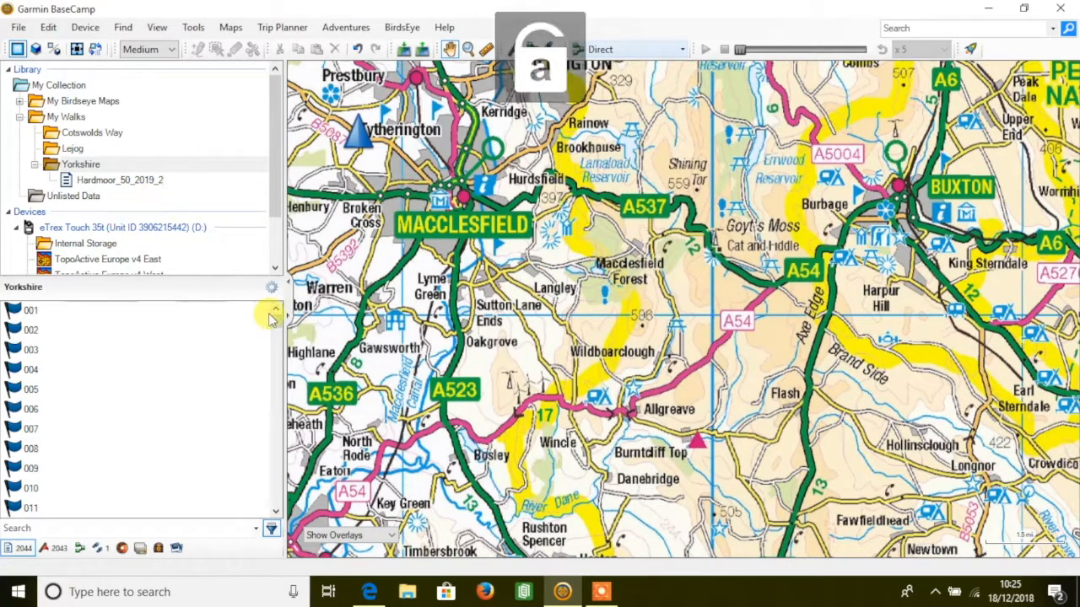
Show the Hardmoors 55 (2019) track from the imported Hardmoor_50_2019_2 list on the map and examine its course closely.
click(88, 180)
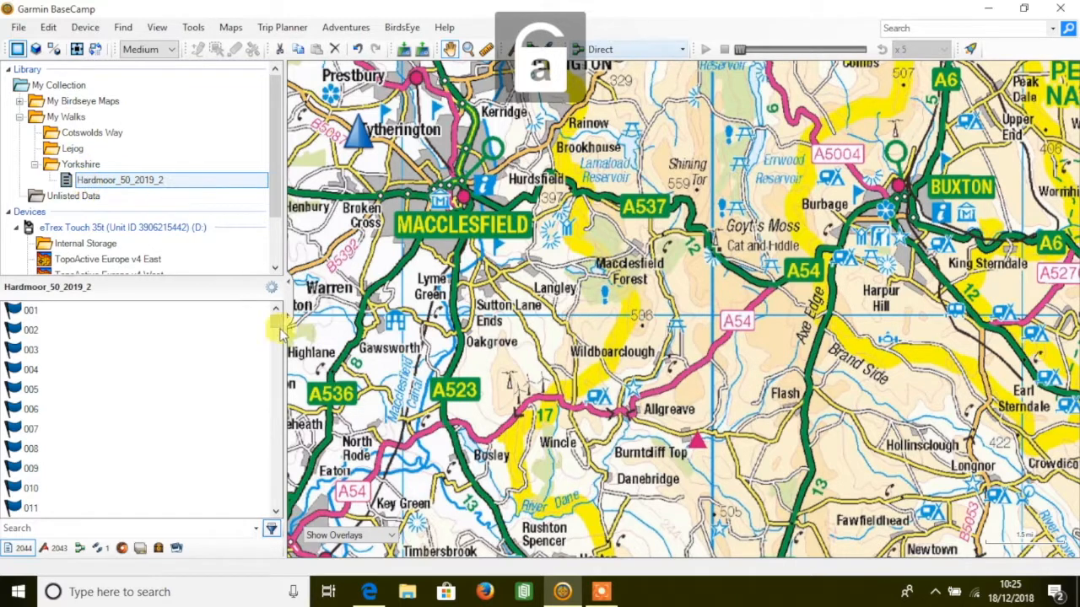
drag(275, 313, 248, 506)
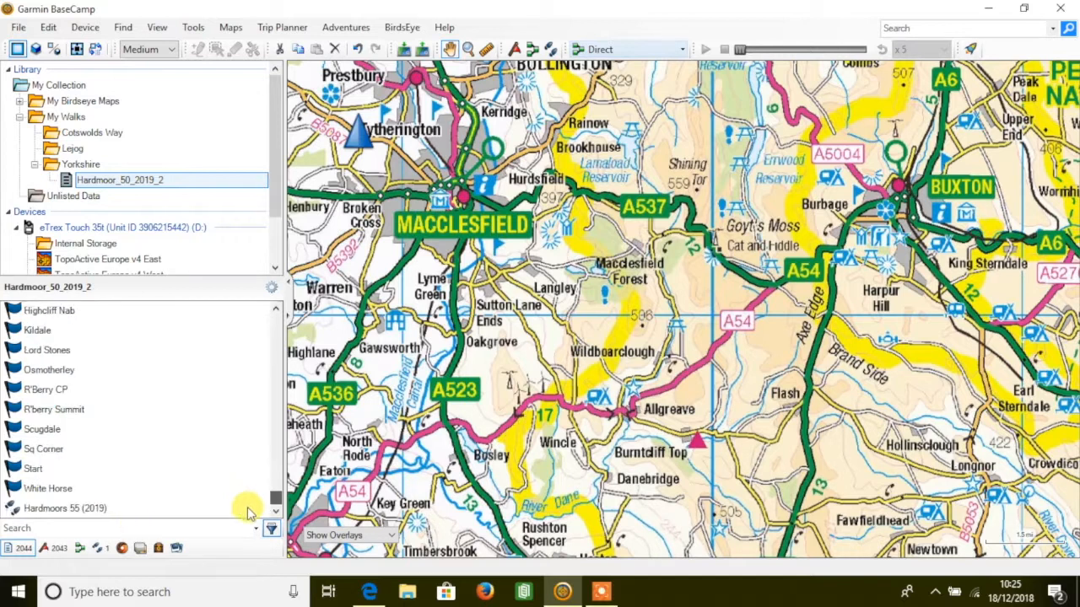
click(28, 509)
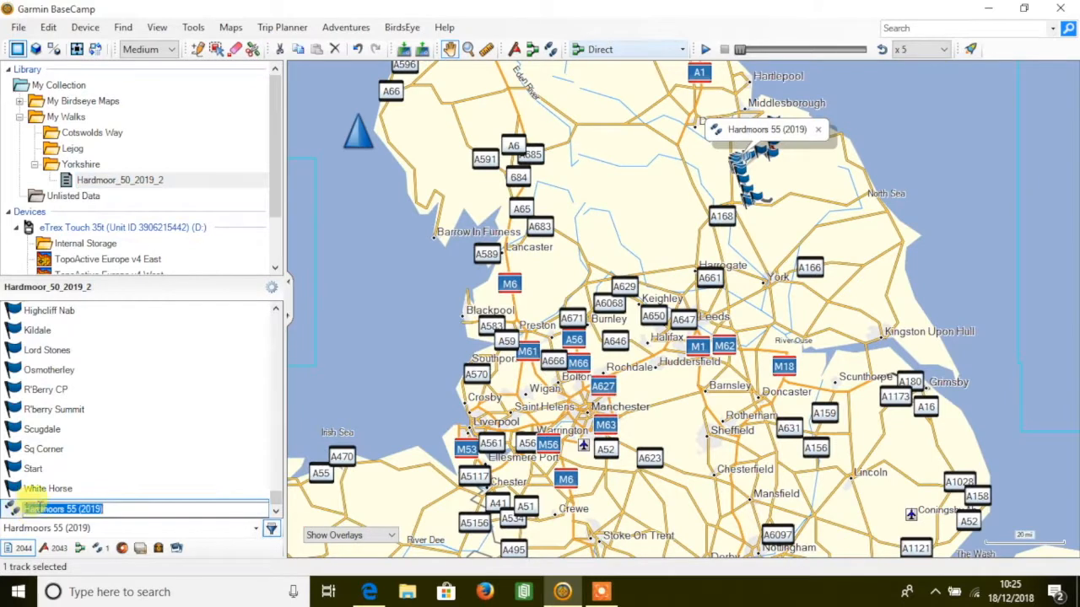
right_click(13, 510)
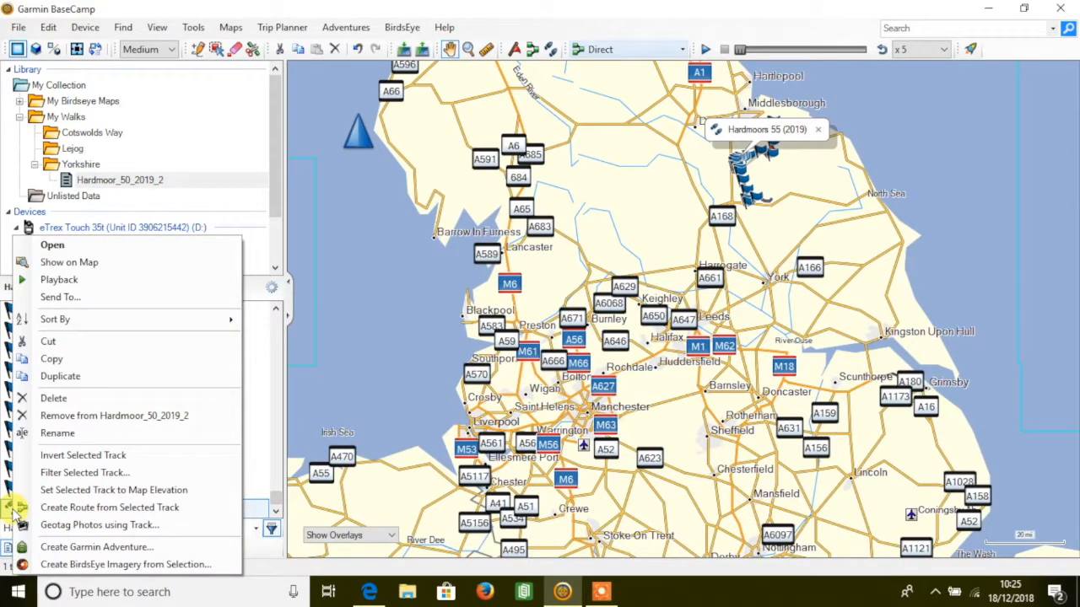
click(126, 262)
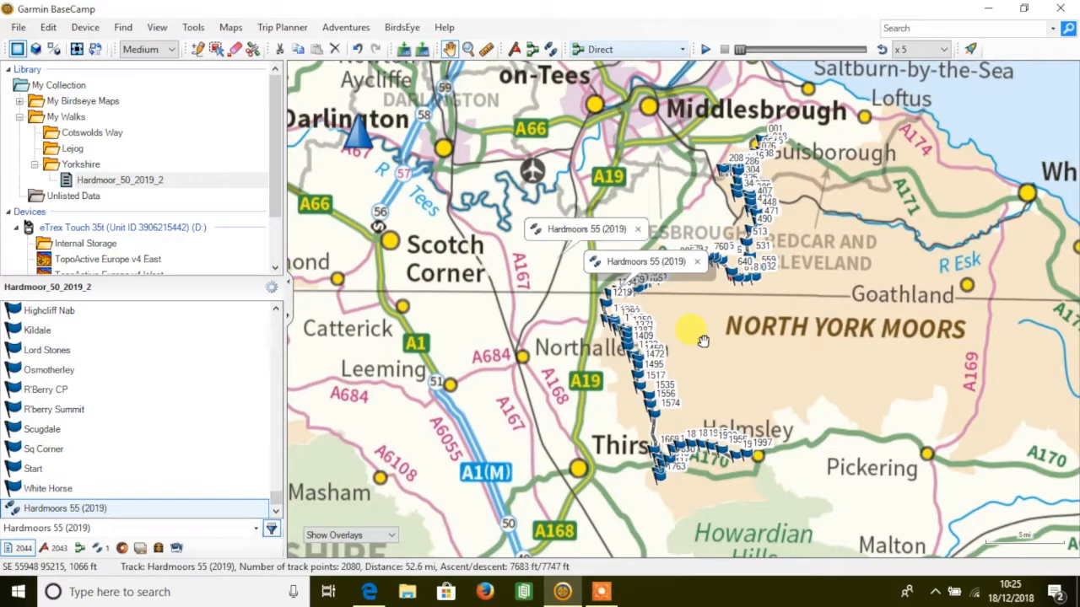
scroll(703, 341, up, 3)
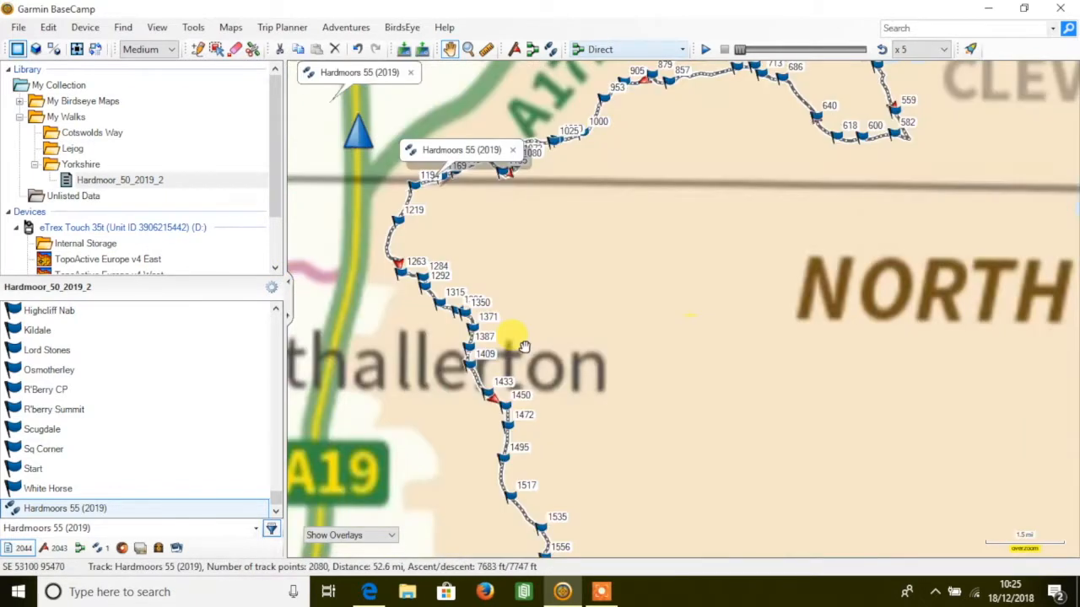
scroll(524, 346, up, 2)
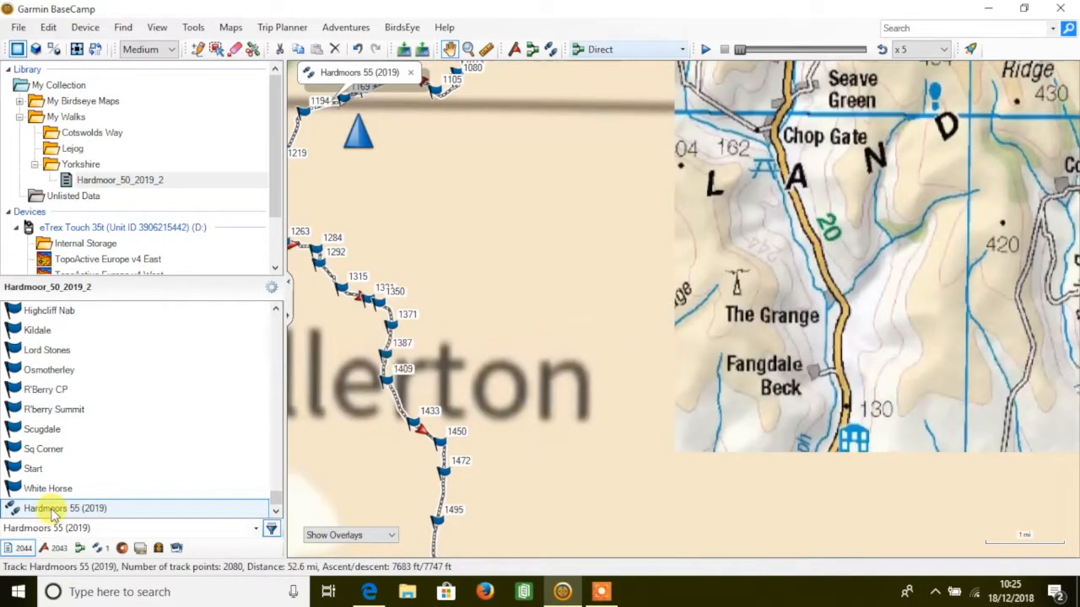
Open the properties of the Hardmoors 55 (2019) track, review its distance, elevation and point list, and close them.
double_click(52, 509)
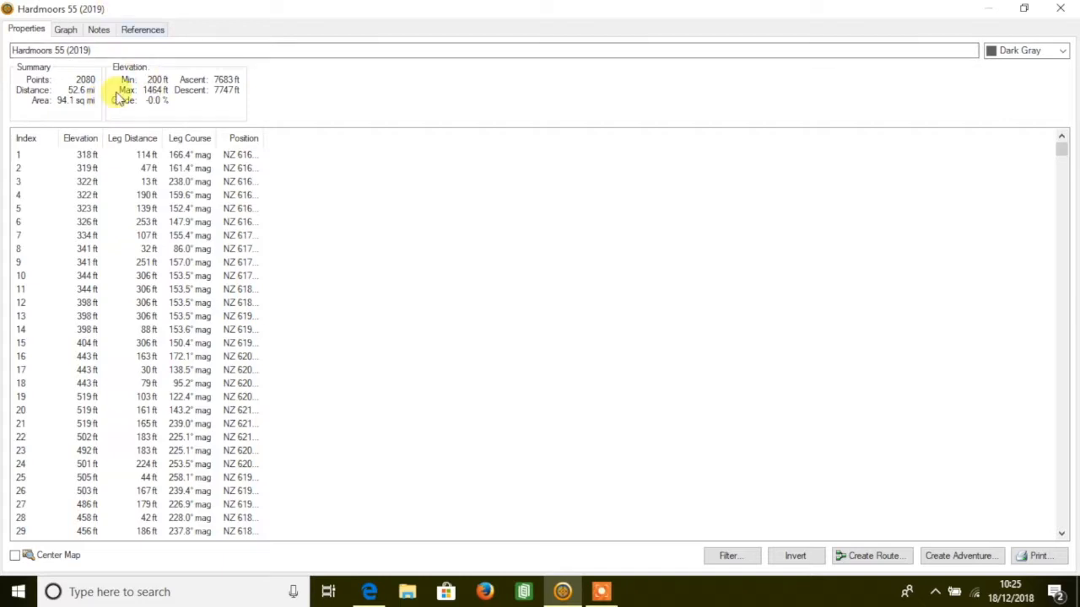
click(1057, 7)
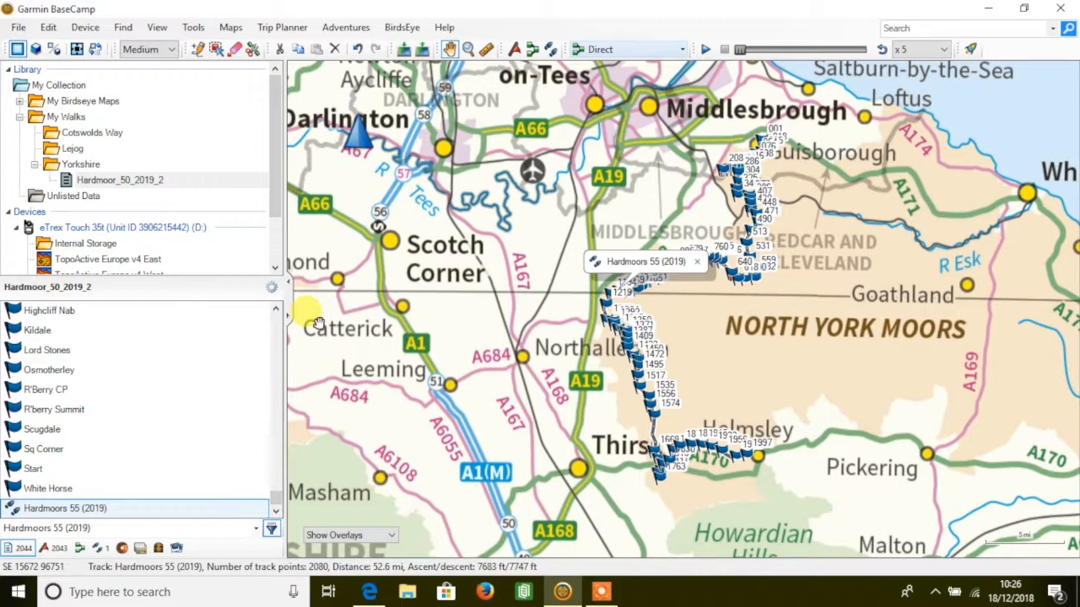
Switch to Microsoft Edge, return to the gpsvisualizer.com home page and choose GPX file as the output format.
click(368, 592)
click(116, 6)
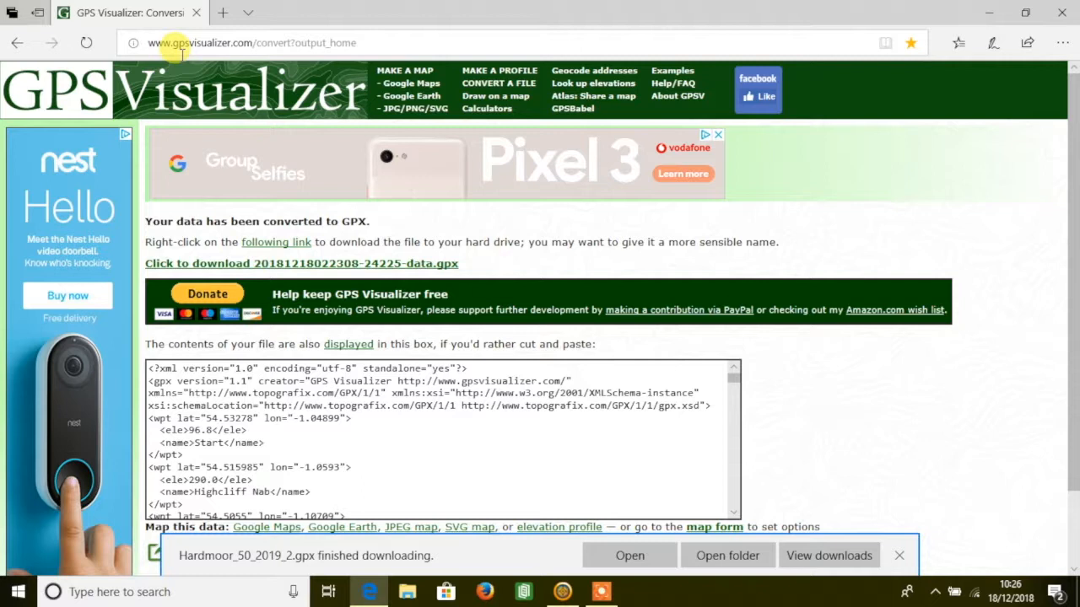
drag(253, 40, 429, 41)
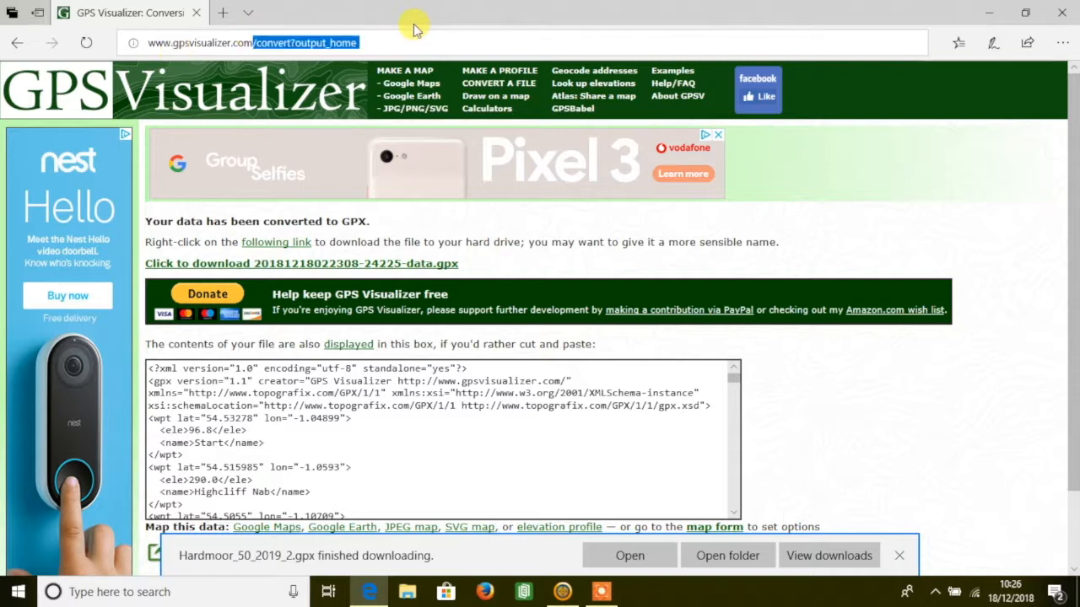
key(BackSpace)
key(Return)
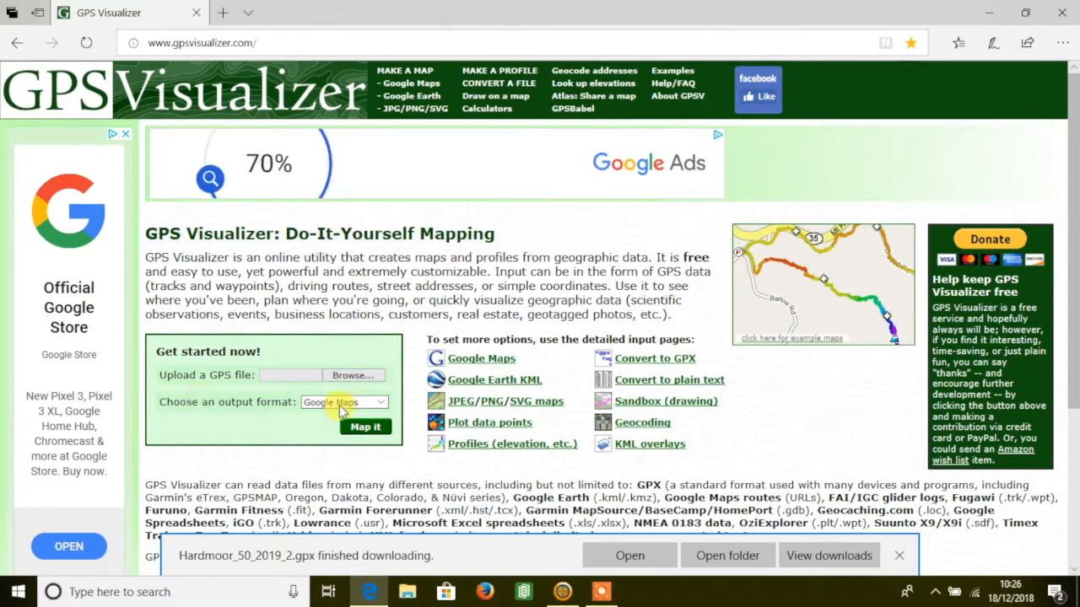
click(341, 405)
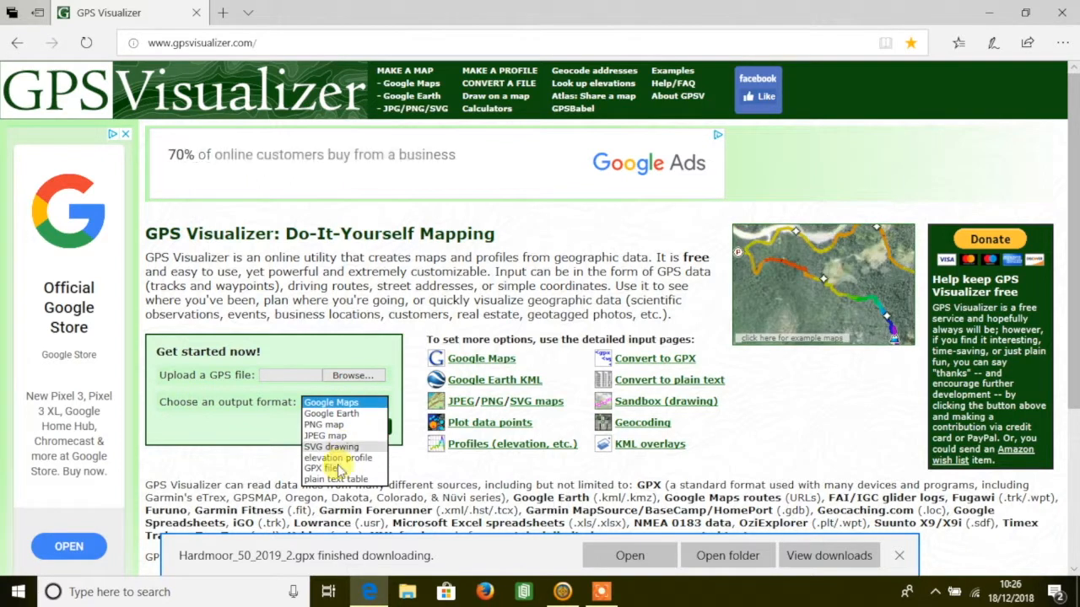
click(334, 470)
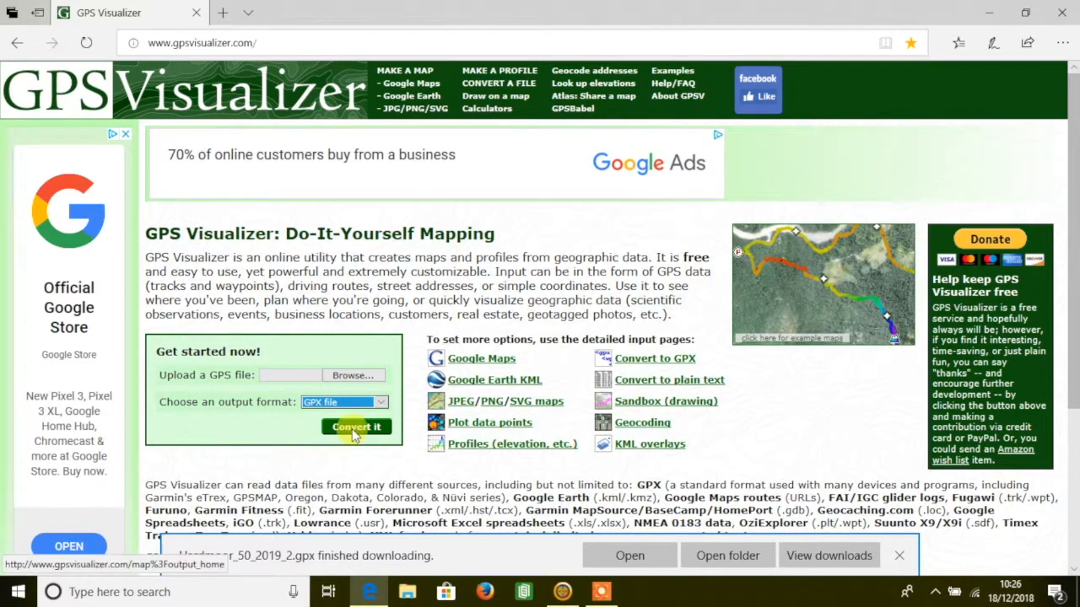